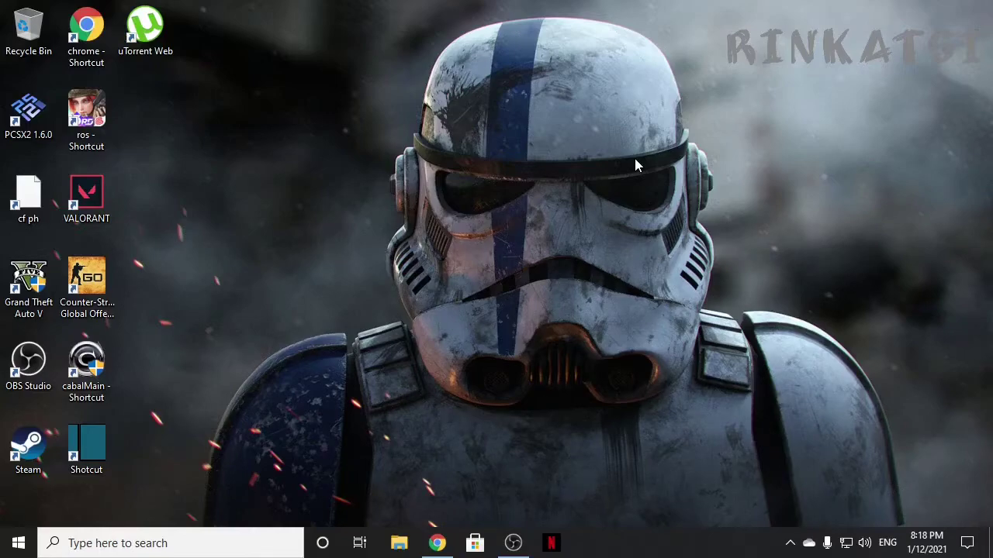
- Open Command Prompt, run ipconfig, and select the default gateway address in the output
key(super)
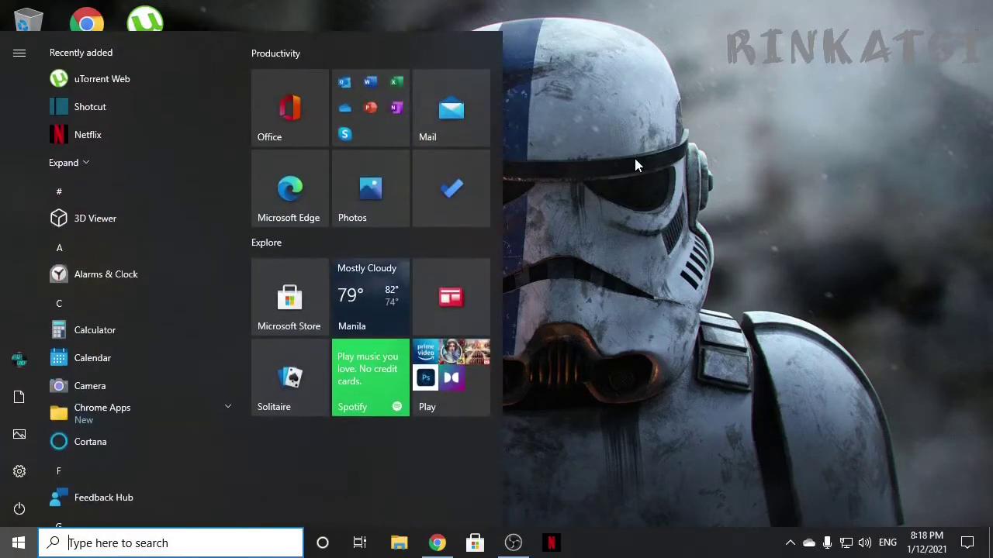
text(cmd)
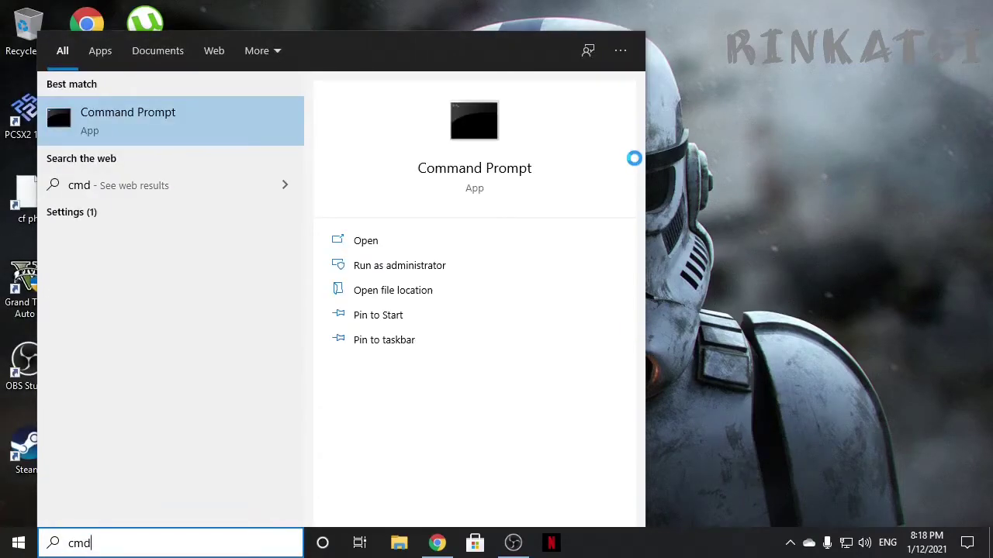
key(Return)
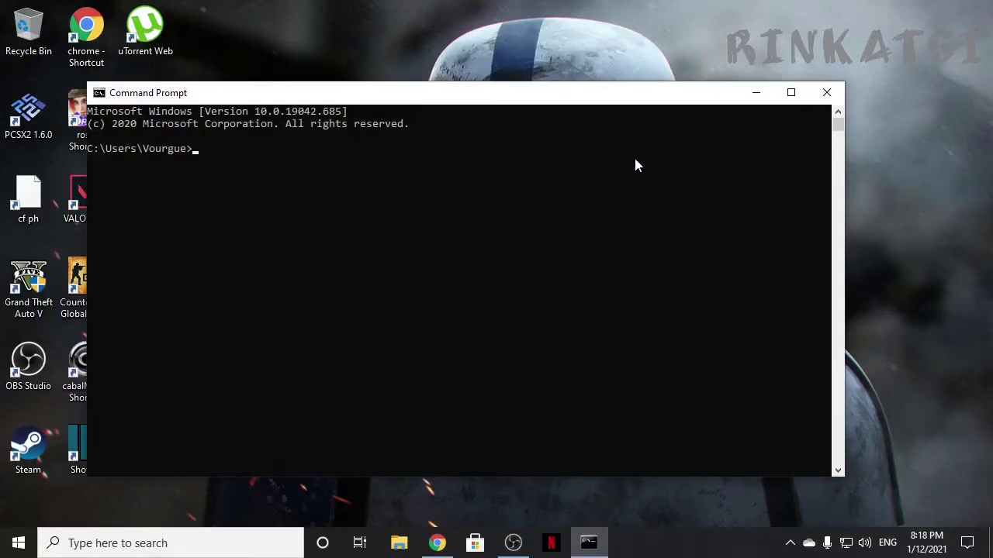
text(ipconfig)
key(Return)
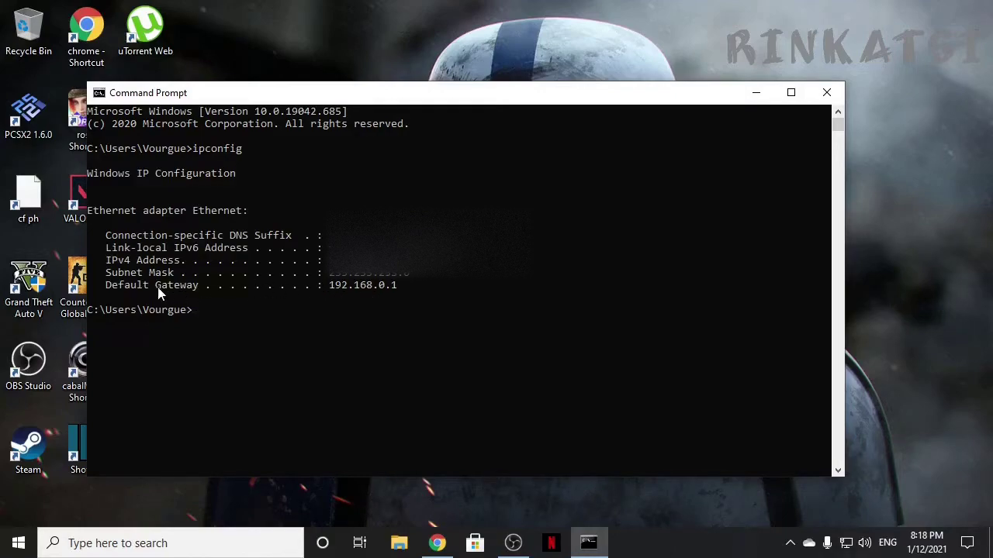
drag(411, 283, 335, 293)
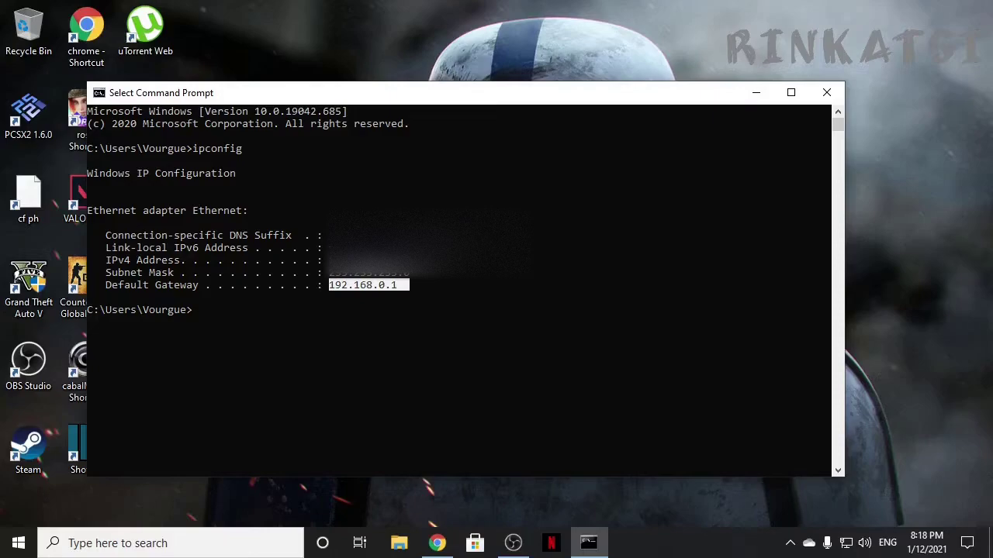
- Open Chrome in a maximized window and load the router login page at 192.168.0.1
double_click(97, 26)
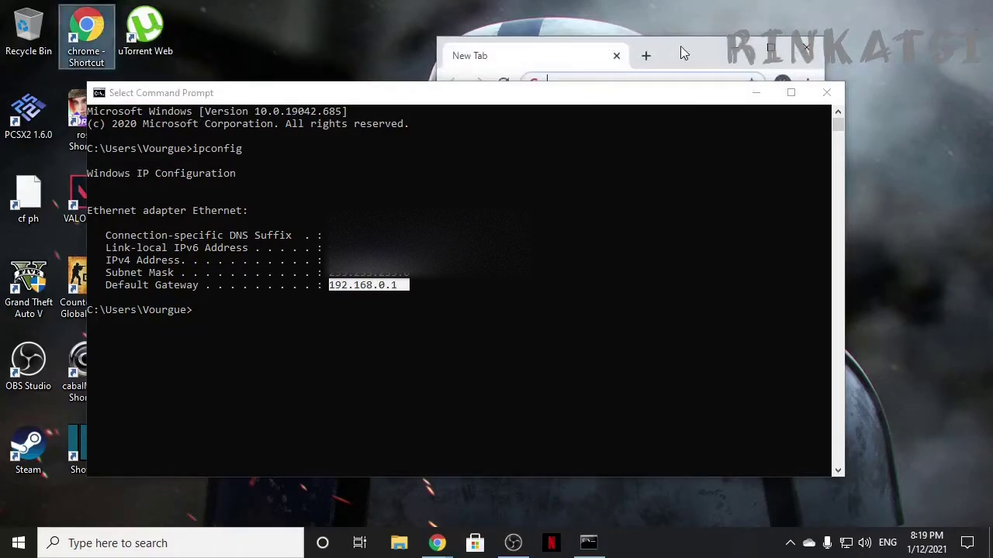
double_click(657, 57)
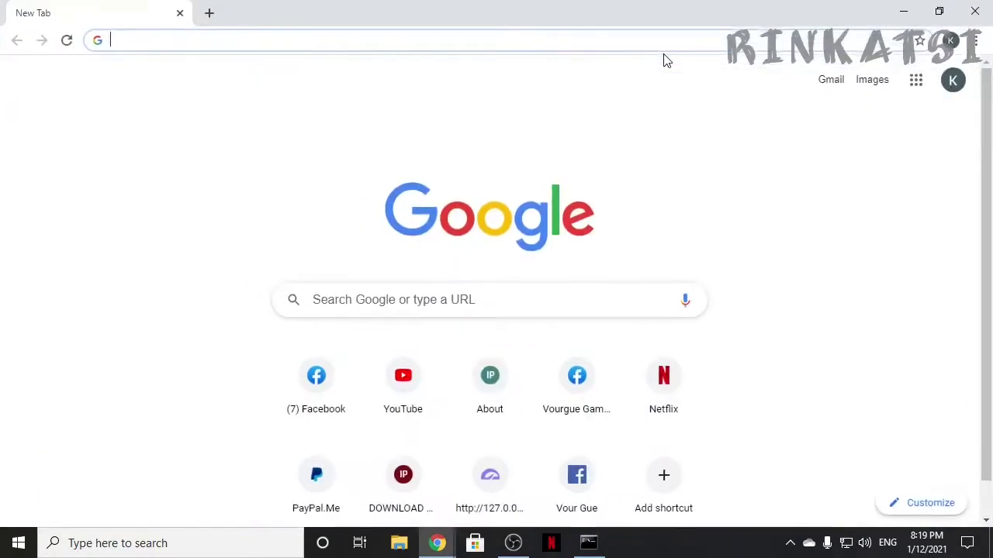
click(545, 50)
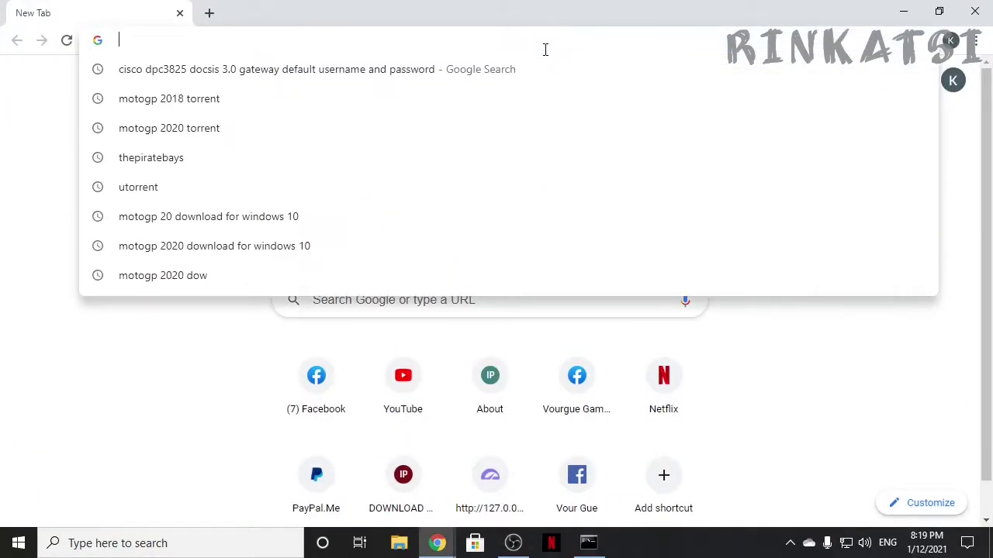
text(192)
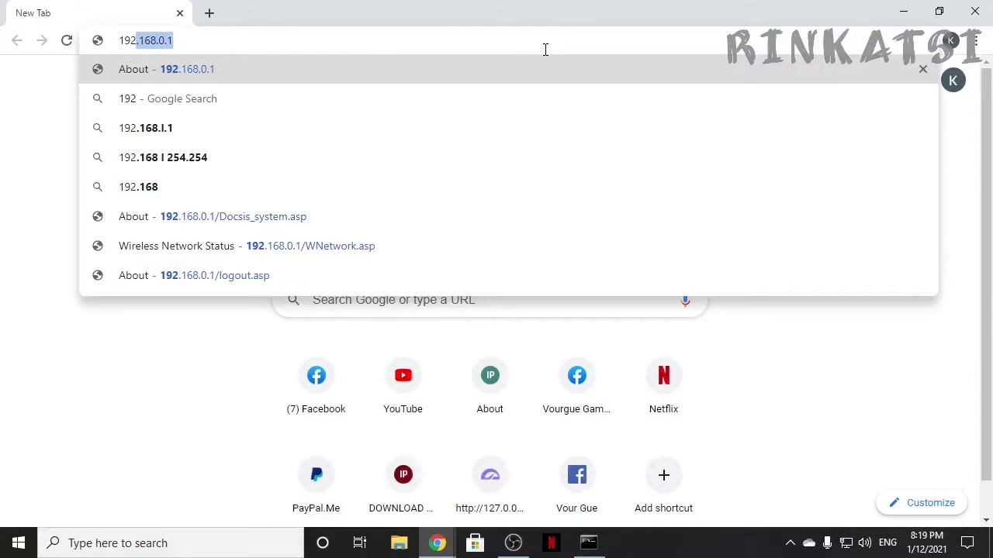
text(.)
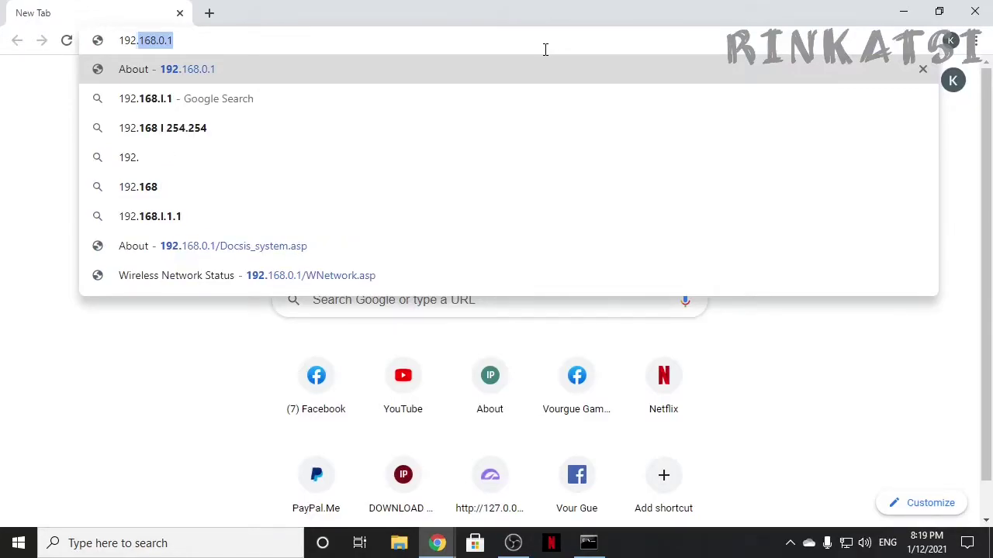
text(168.0.)
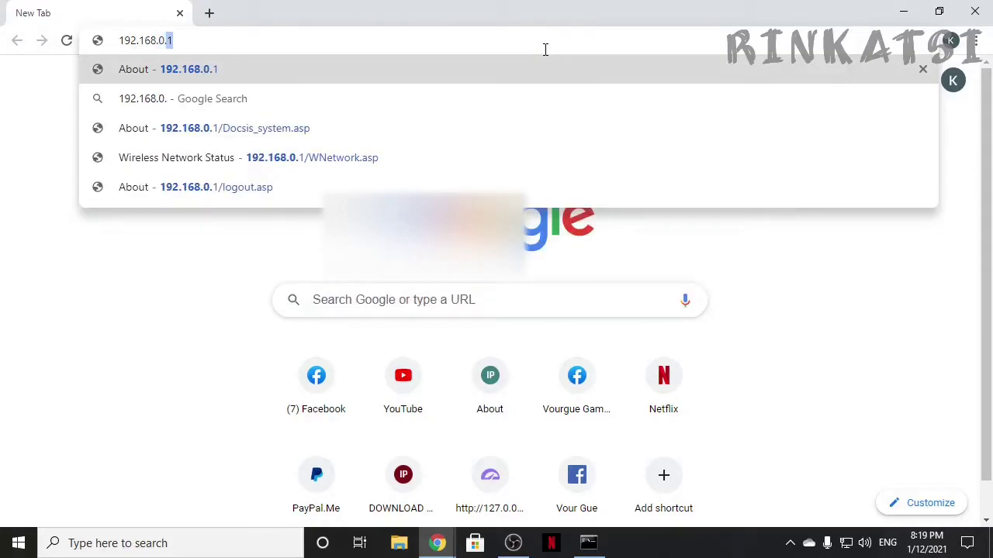
text(1)
key(Return)
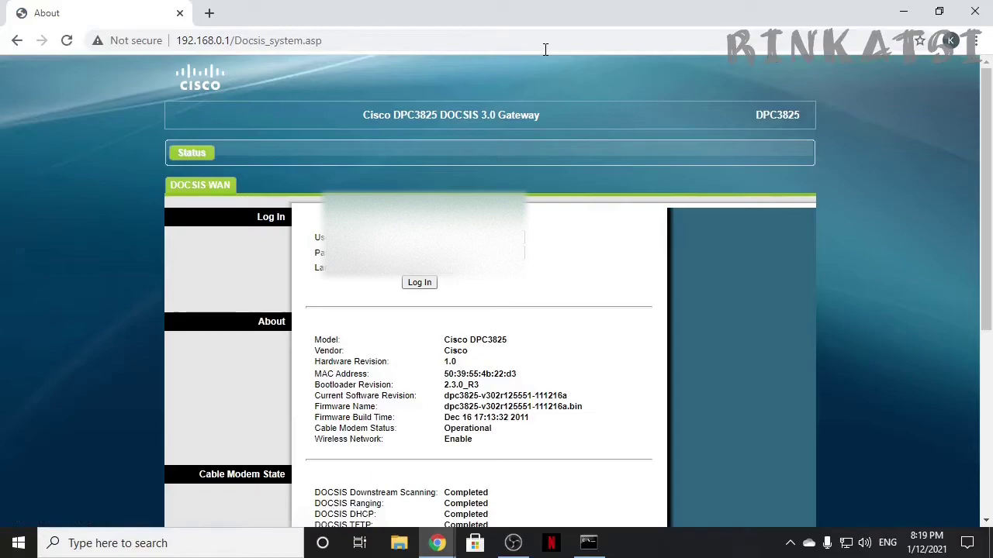
- Close the browser and the Command Prompt window
click(975, 11)
click(821, 91)
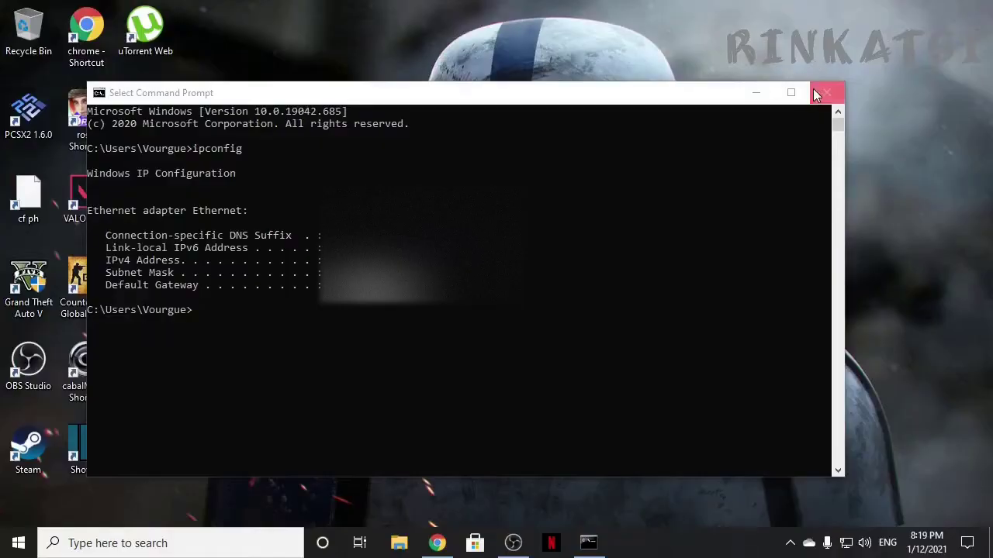
click(818, 90)
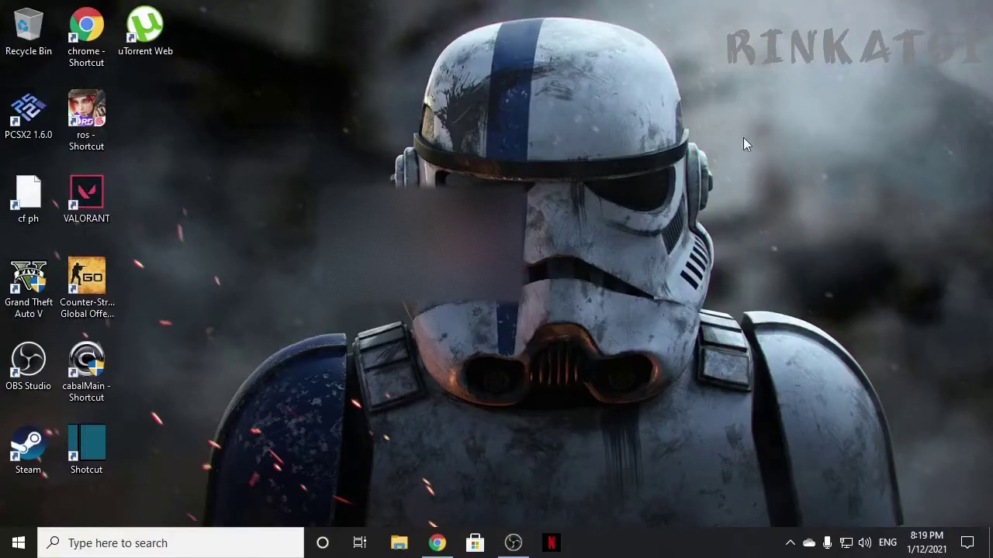
- Open This PC, go to Network, and open the Cisco DPC3825 device's web page
click(158, 541)
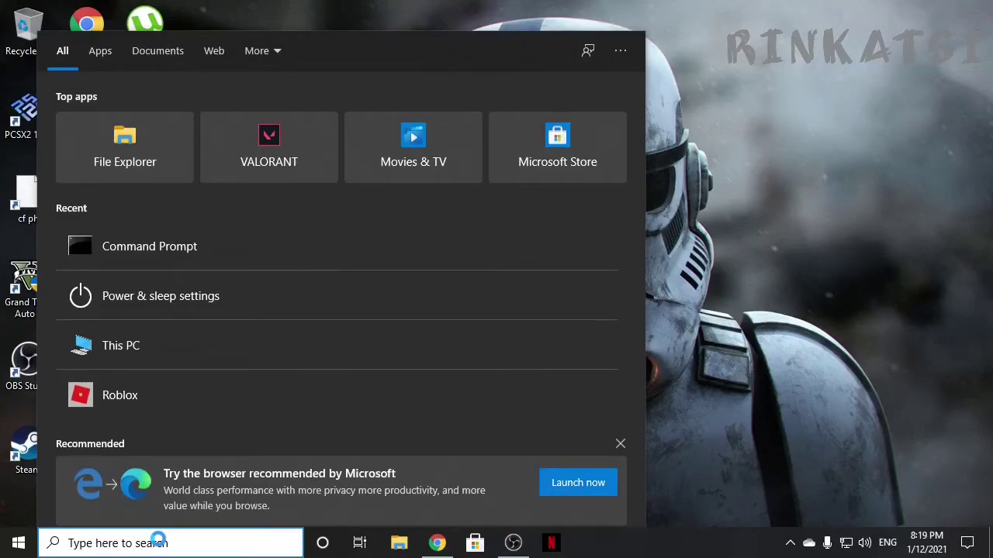
text(this)
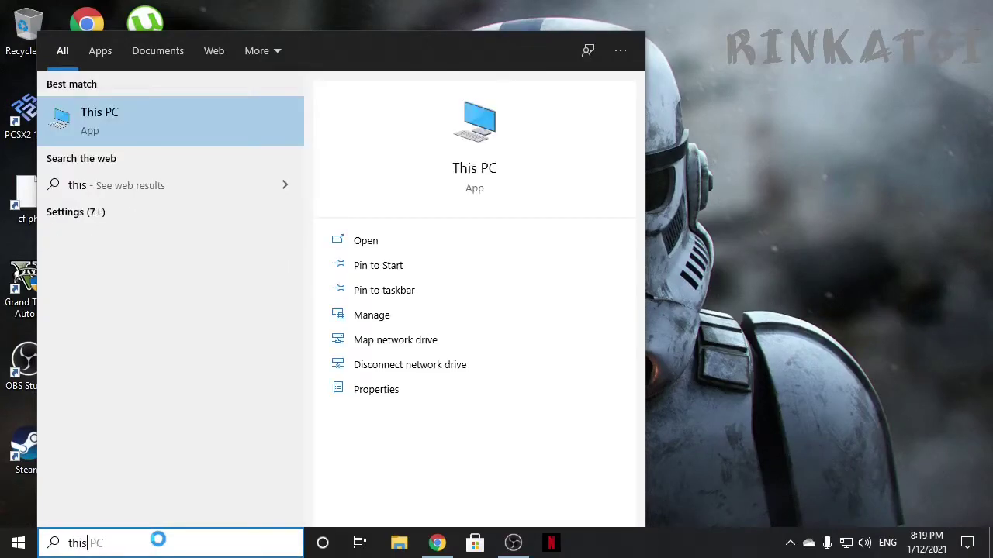
key(Return)
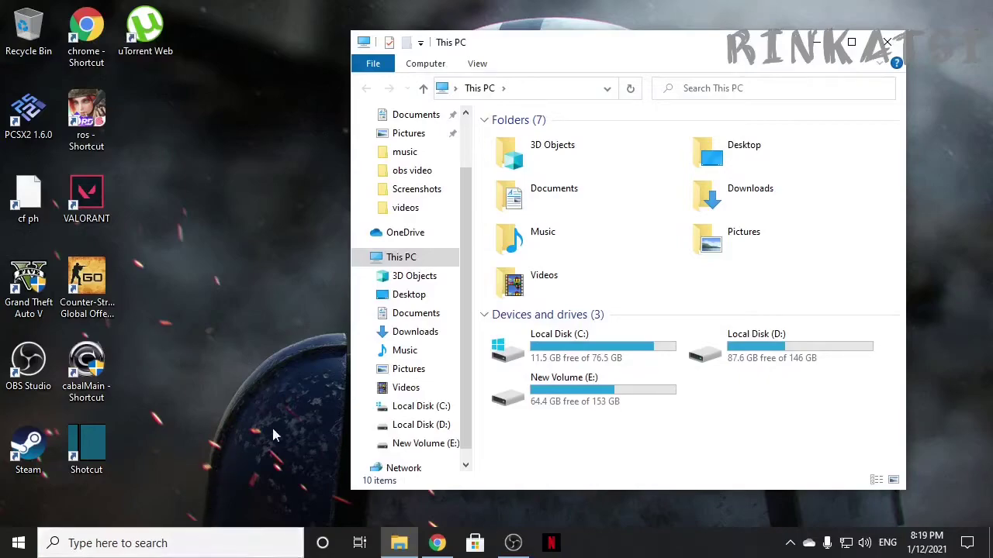
scroll(464, 252, down, 1)
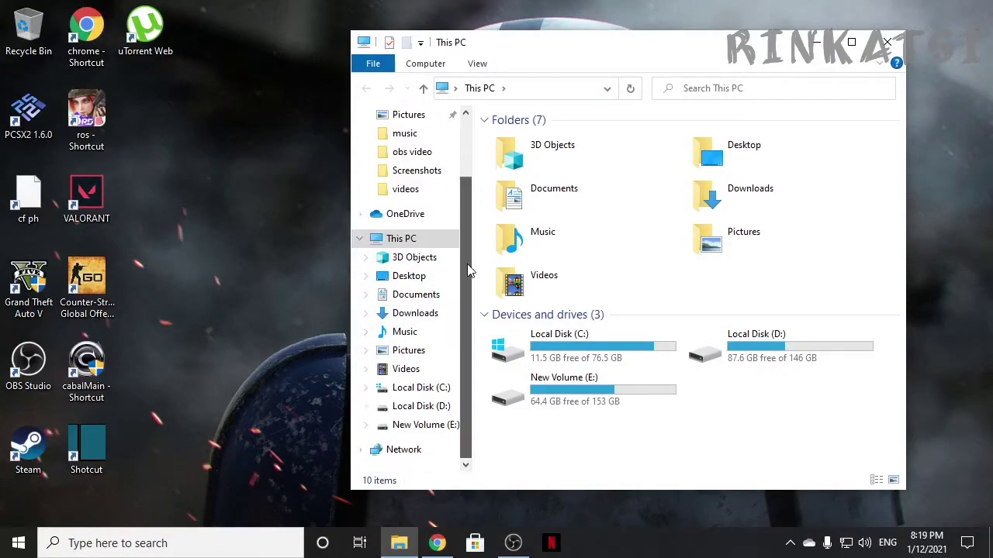
click(409, 459)
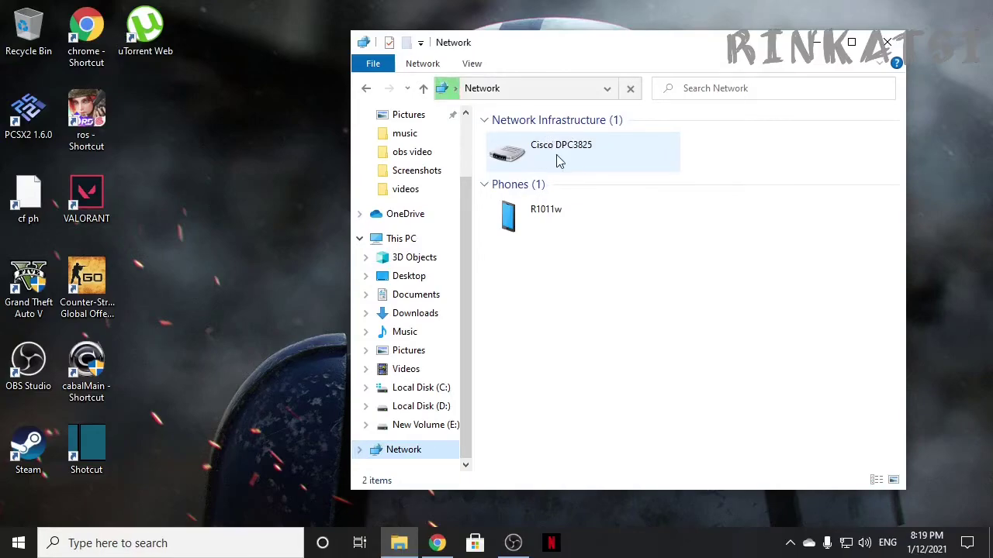
double_click(532, 162)
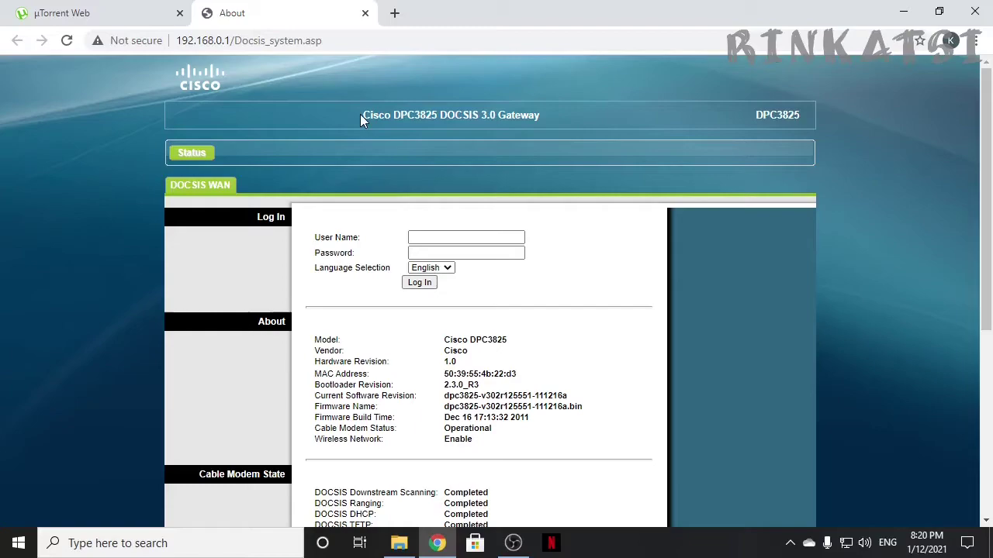
- Highlight the gateway's model name in the page header and log in to the router
drag(364, 115, 541, 120)
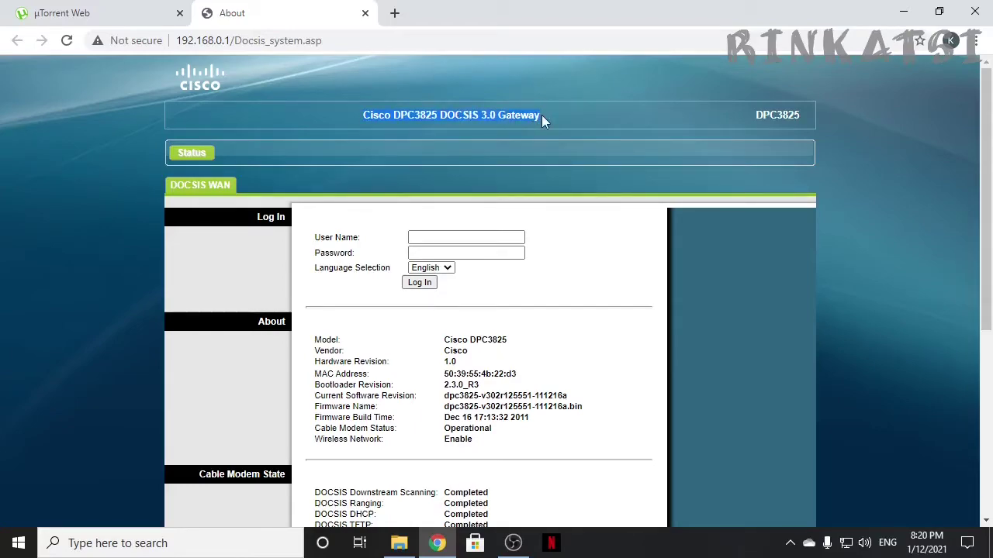
click(355, 124)
click(419, 283)
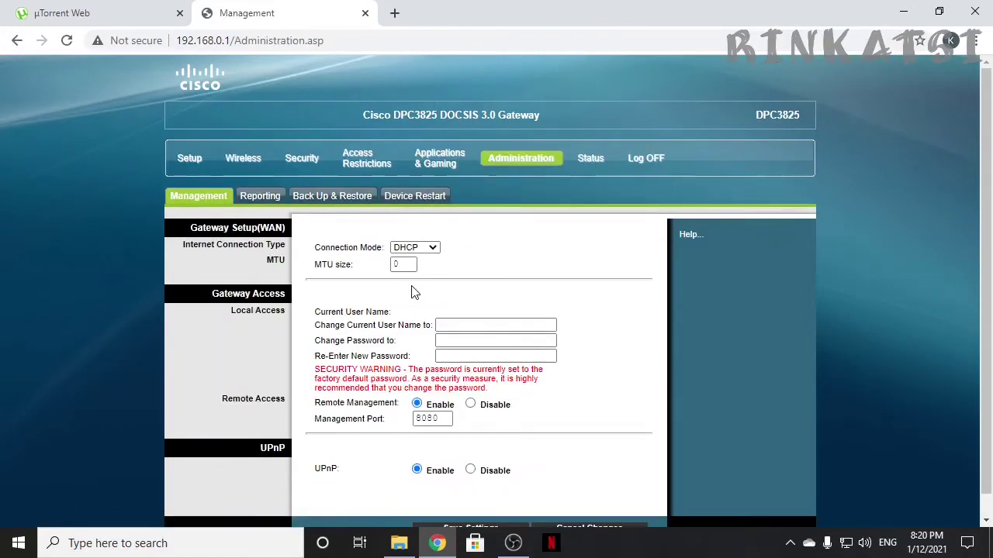
- In the basic wireless settings, choose Manual configuration and toggle the Broadcast SSID option without saving
click(244, 164)
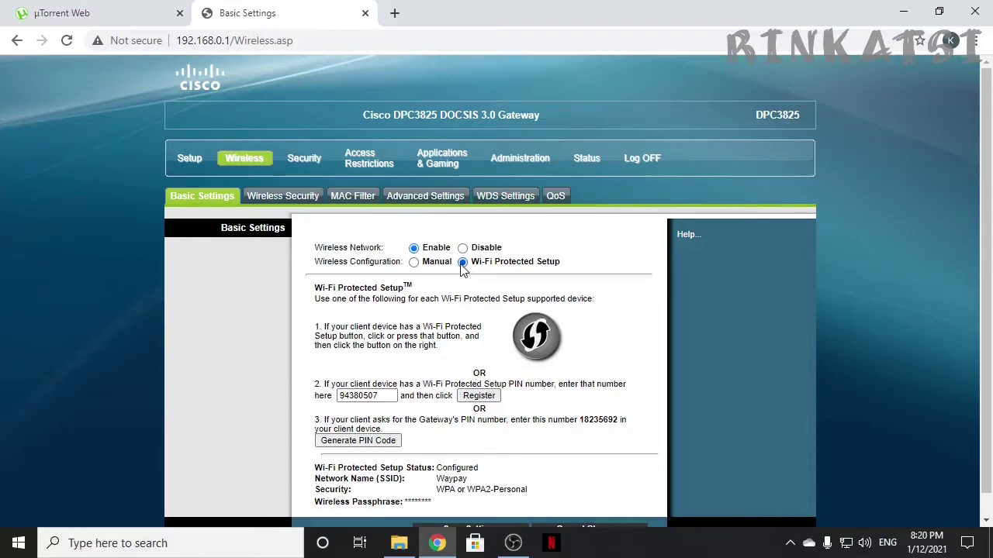
click(414, 263)
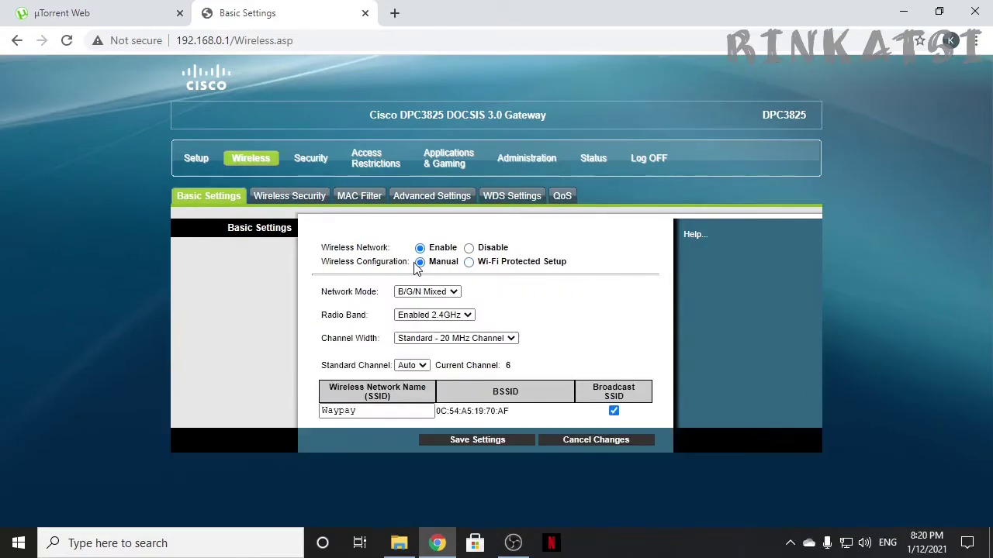
click(614, 415)
- Examine the wireless network status, including the SSID broadcast state
click(592, 168)
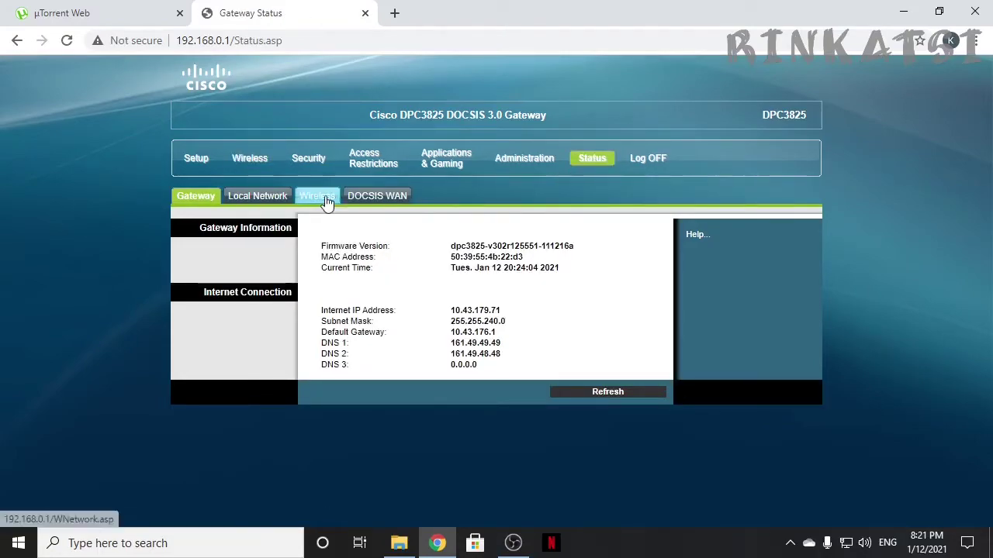
click(327, 198)
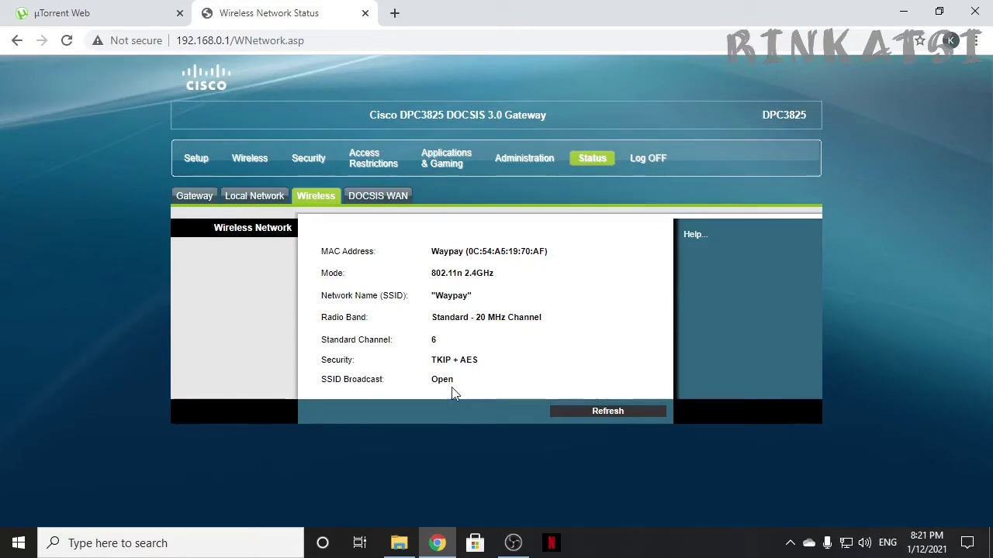
- Return to the basic wireless settings, set Wireless Configuration to Manual, and turn off Broadcast SSID for the Waypay network
click(245, 162)
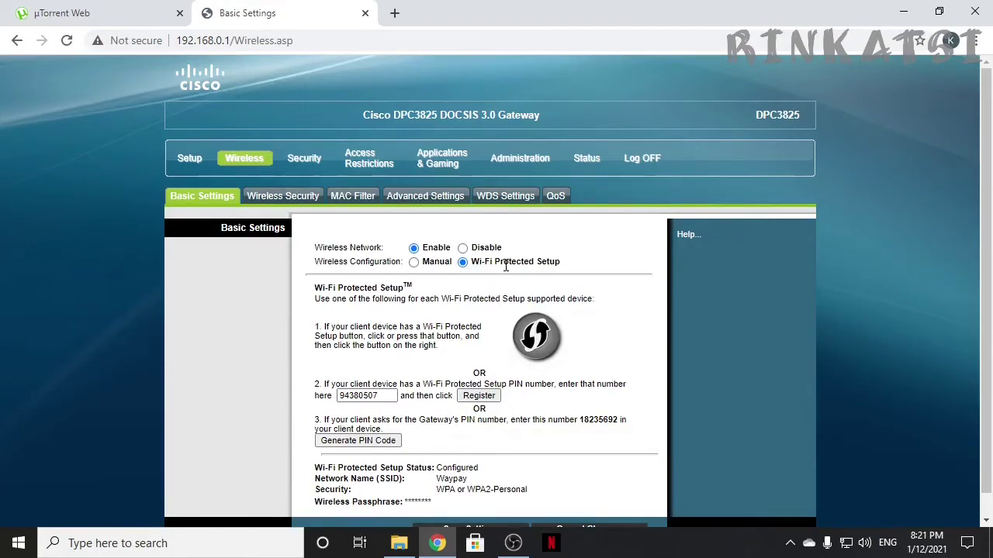
click(415, 263)
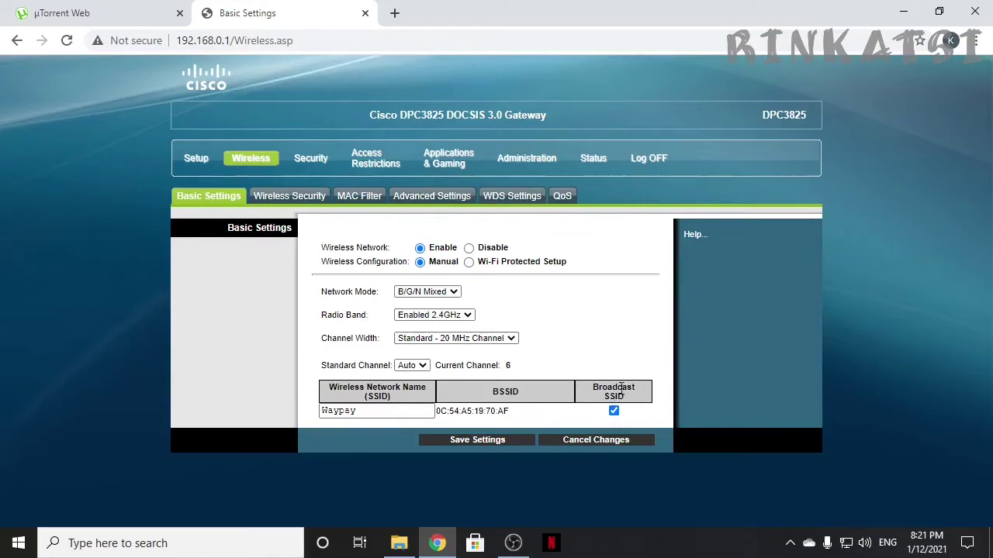
click(613, 411)
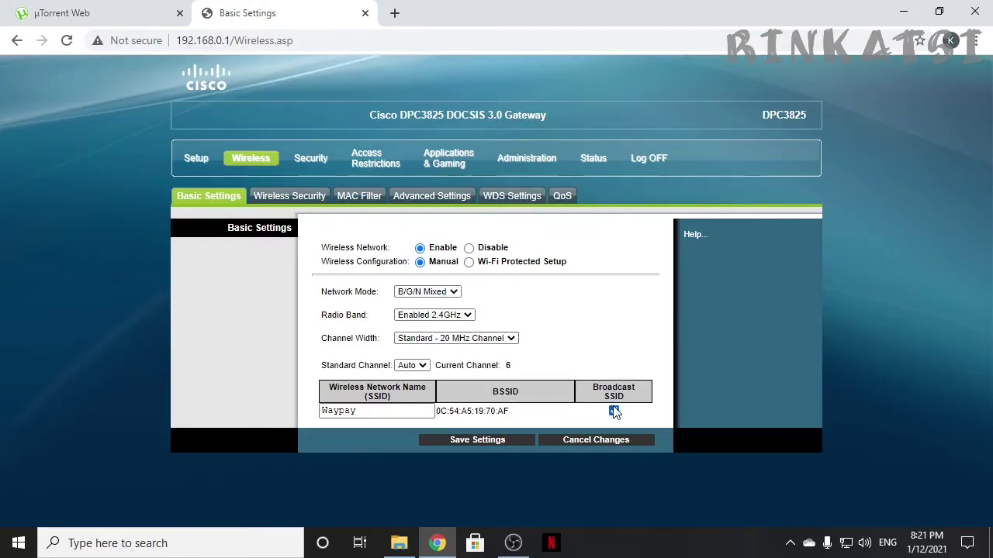